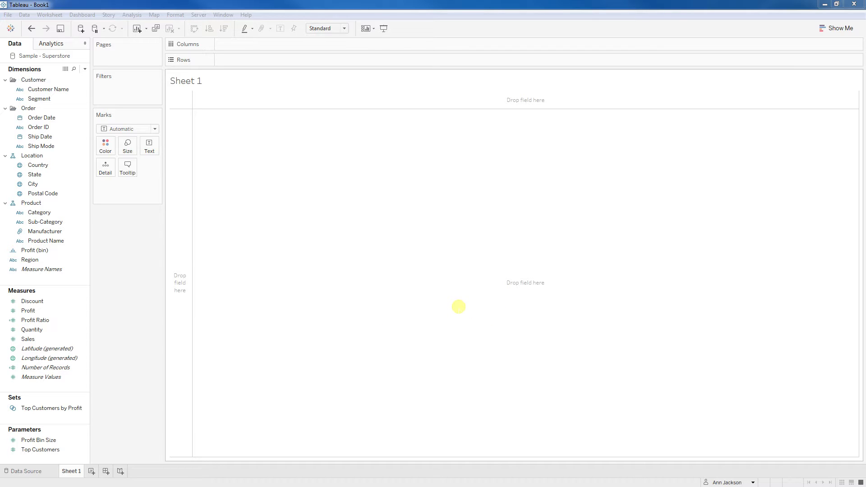
- Add Segment, Sub-Category and Sales to Sheet 1 and switch the table to horizontal bars
click(41, 99)
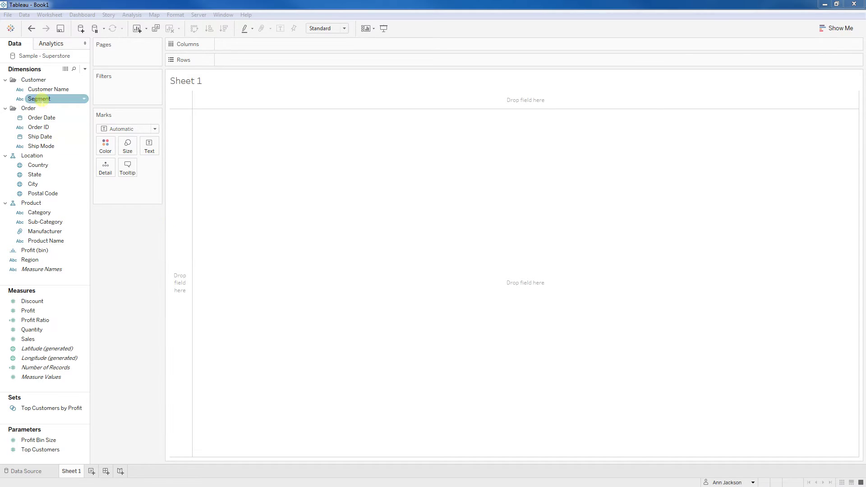
double_click(41, 99)
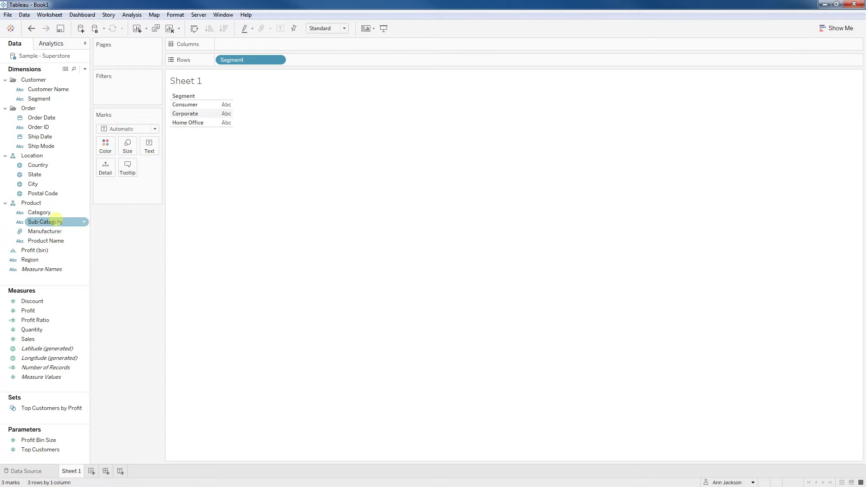
click(57, 223)
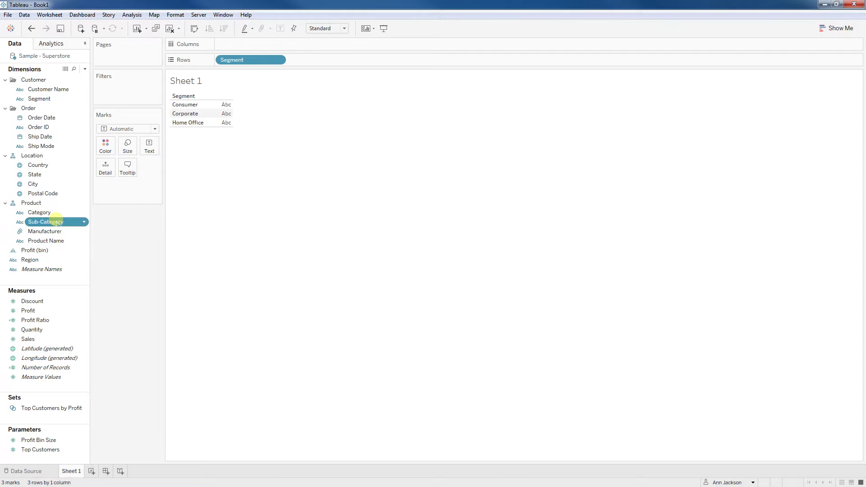
double_click(35, 339)
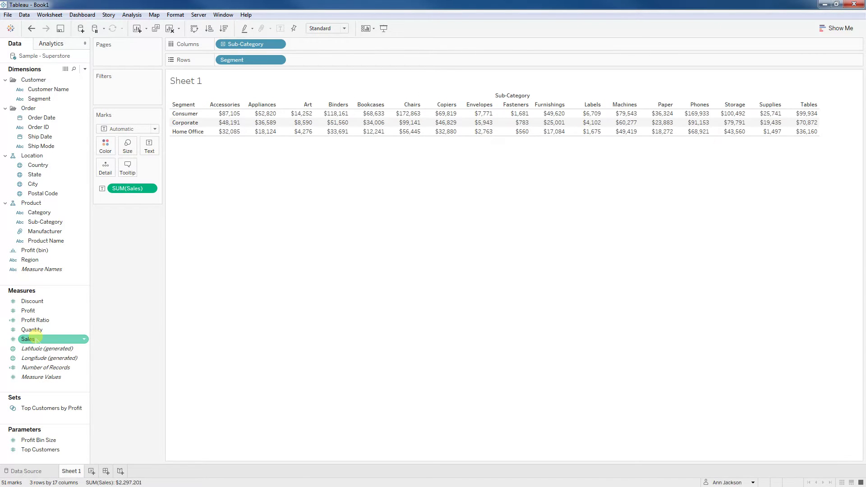
click(270, 312)
click(847, 30)
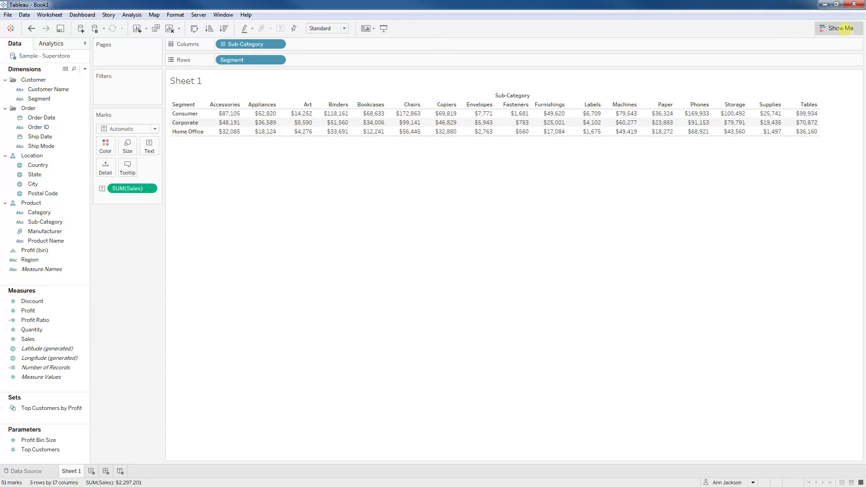
click(788, 99)
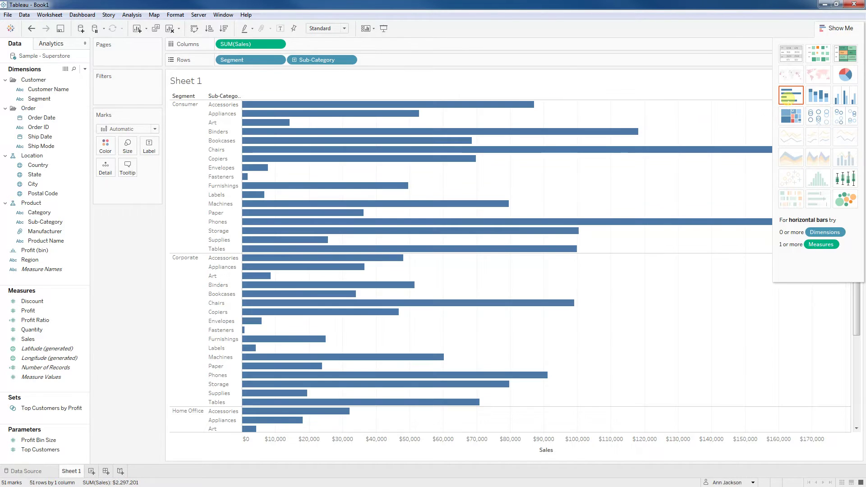
click(832, 29)
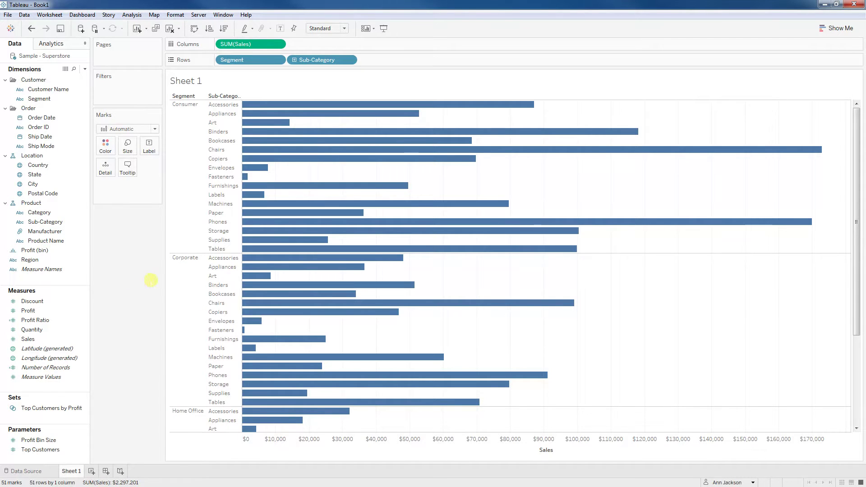
- Convert Discount to a dimension, colour the bars by it, and sort Sub-Categories by Sales descending
drag(34, 301, 36, 281)
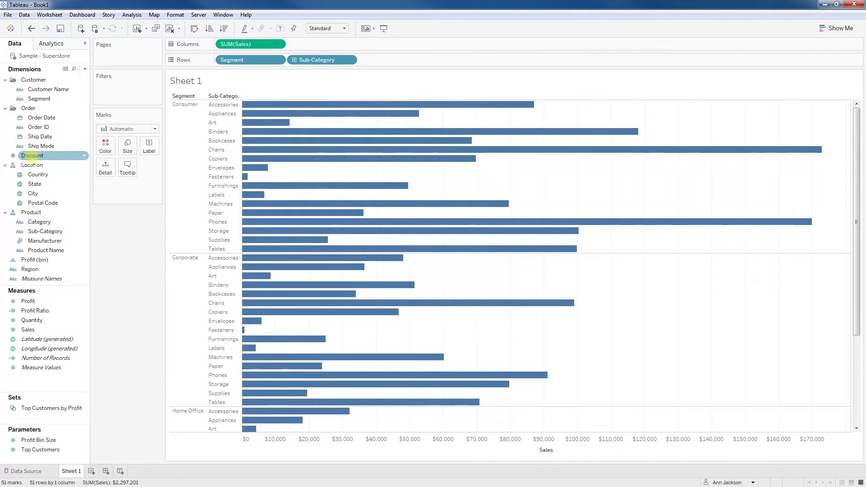
drag(31, 155, 104, 147)
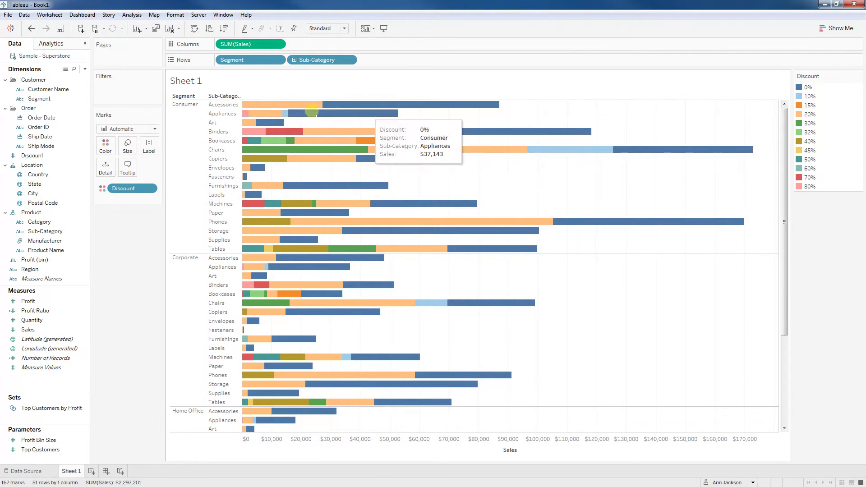
mouse_move(583, 130)
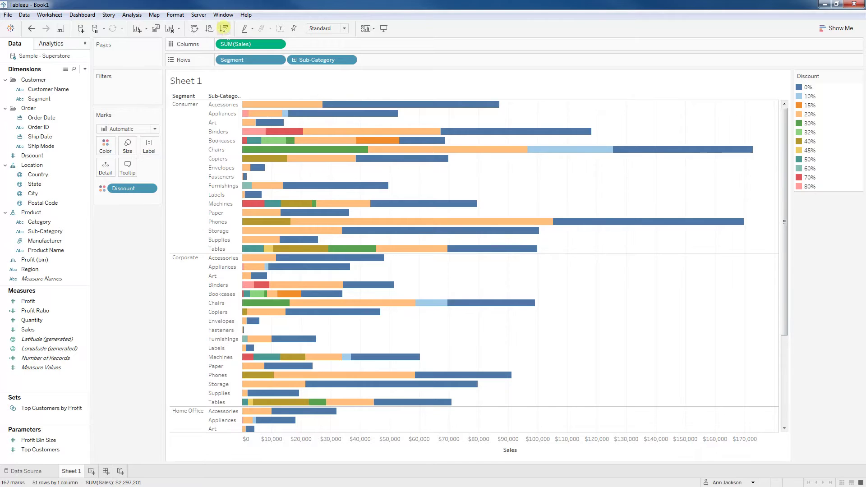
click(223, 28)
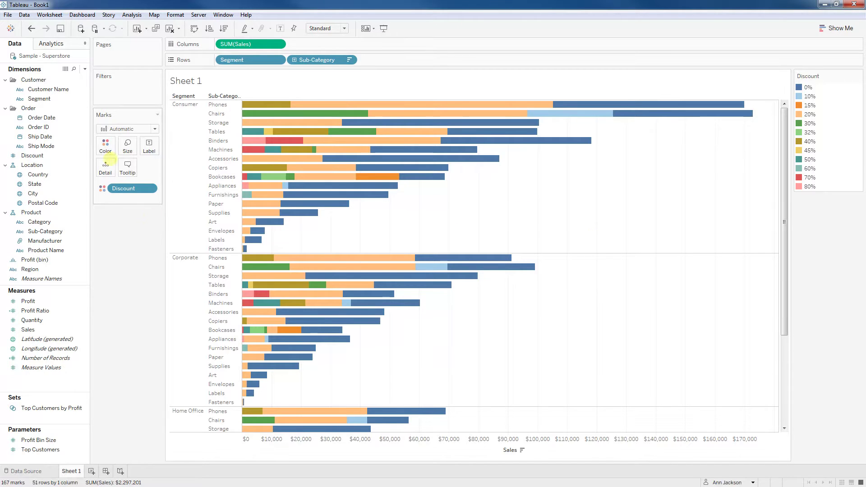
- On Sheet 2, build horizontal SUM(Sales) bars by Segment and Sub-Category, sorted descending
click(136, 29)
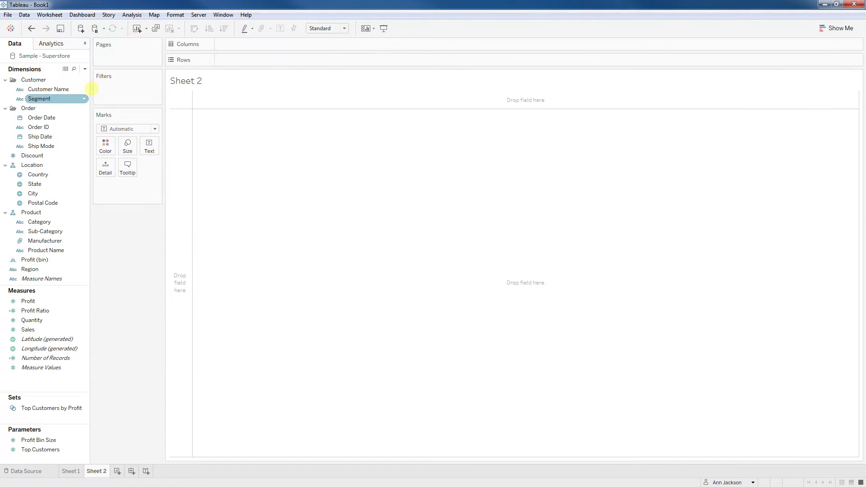
double_click(39, 98)
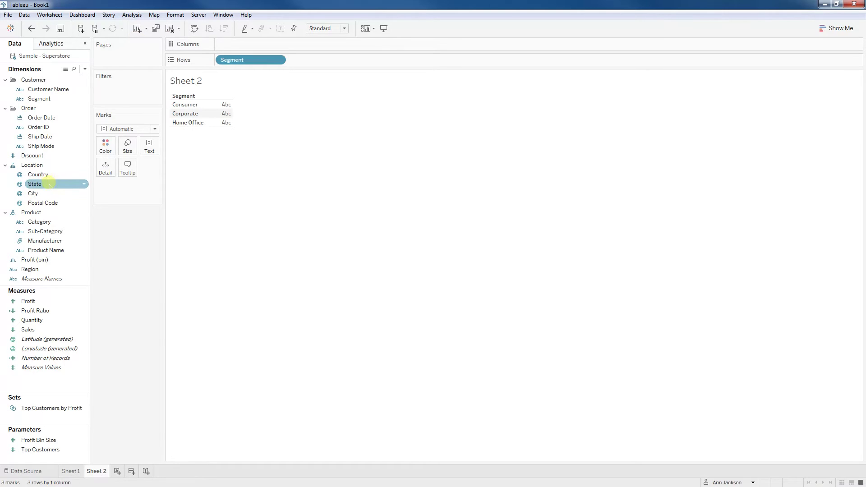
double_click(47, 231)
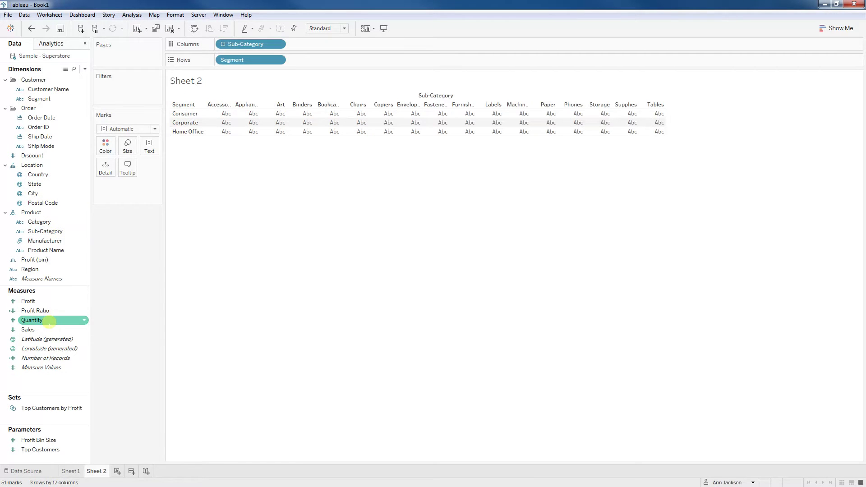
double_click(28, 329)
click(839, 28)
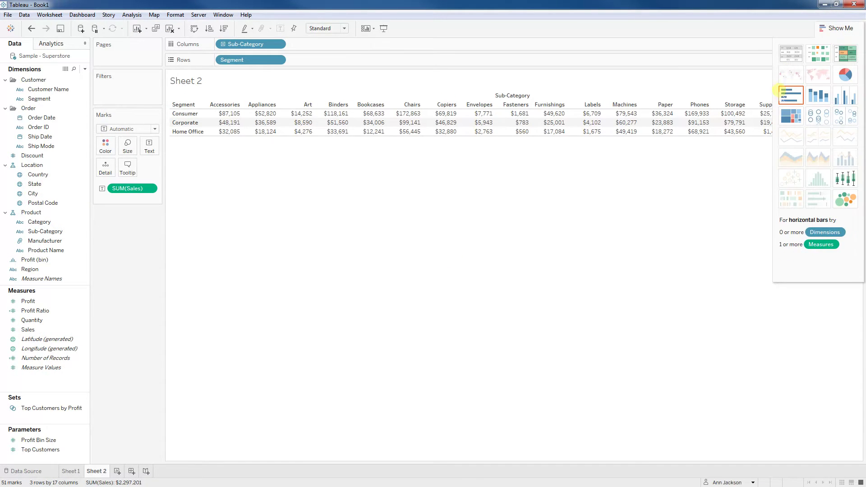
click(784, 95)
click(823, 28)
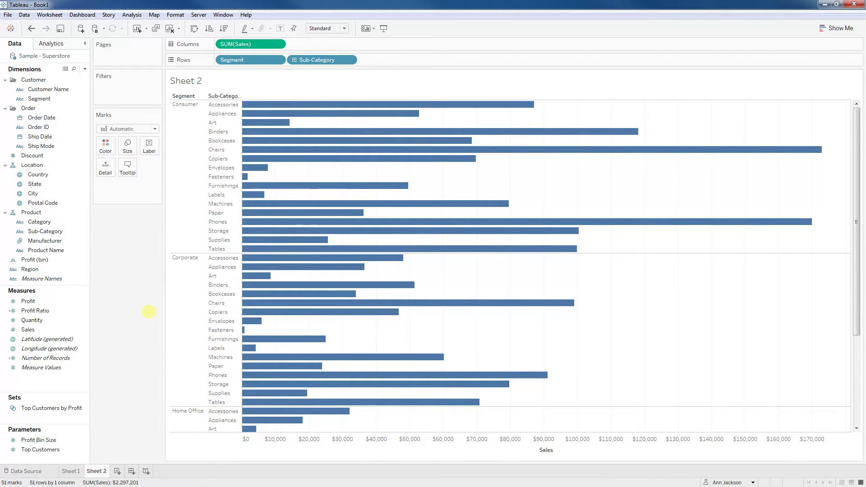
click(224, 29)
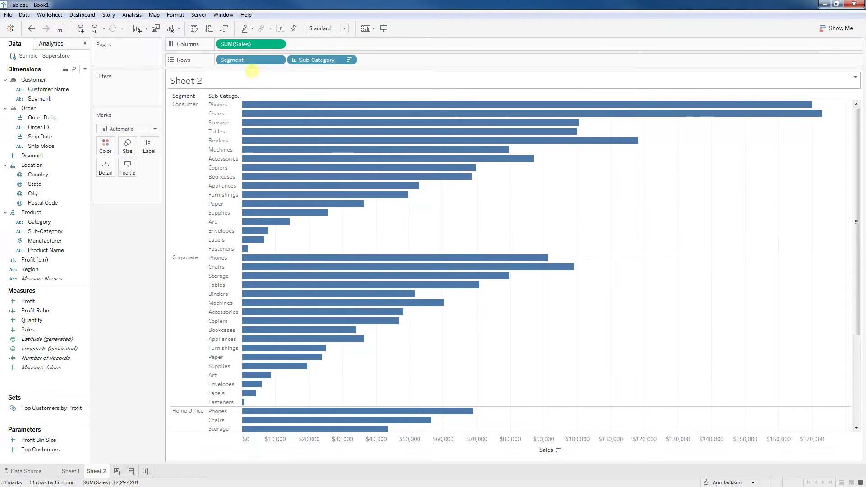
- Remove Segment from Rows, then undo to keep the chart grouped by Segment
drag(254, 60, 133, 238)
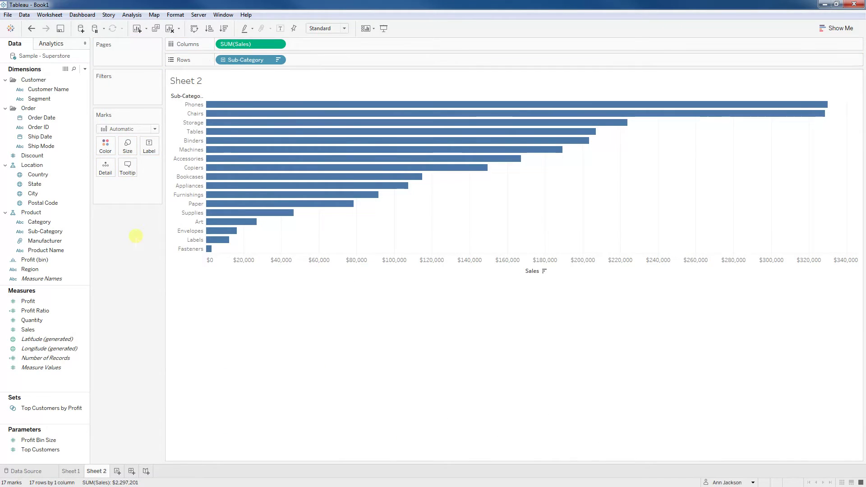
mouse_move(299, 104)
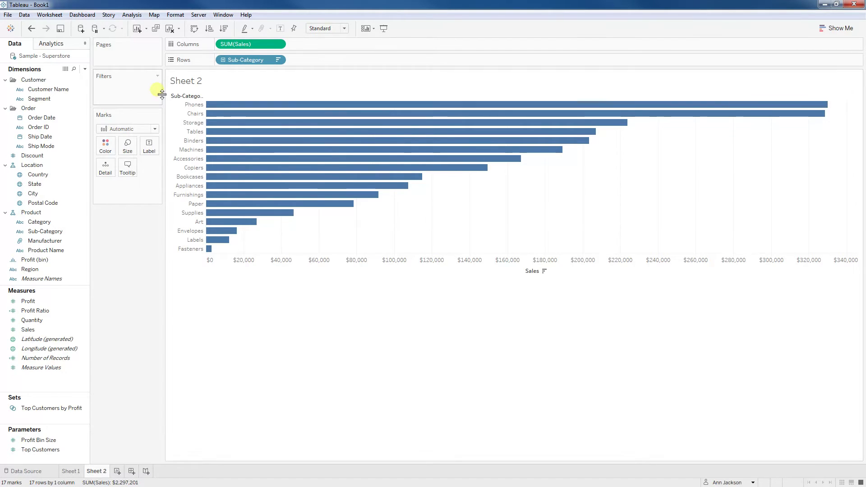
click(31, 28)
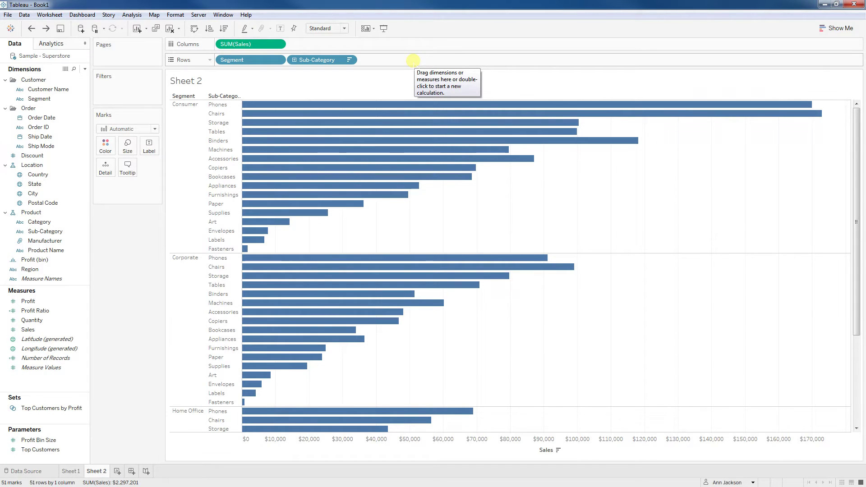
- Add an ad-hoc index() calculation to Rows and make it discrete
double_click(413, 59)
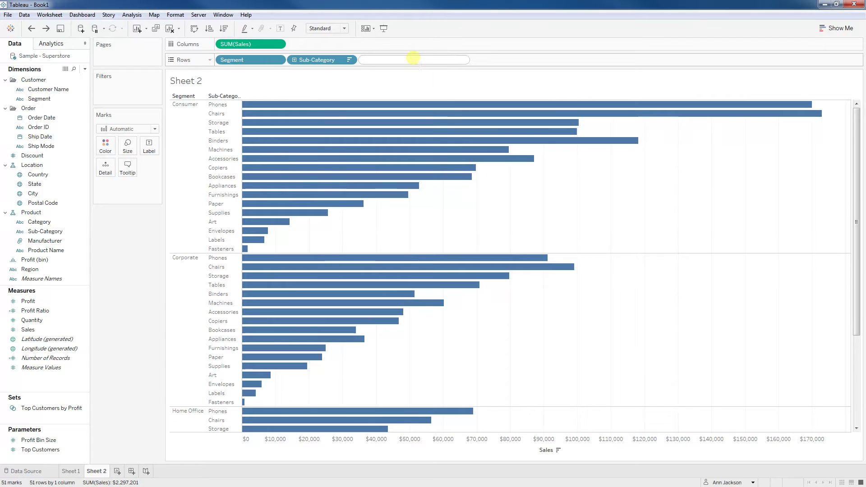
text(index())
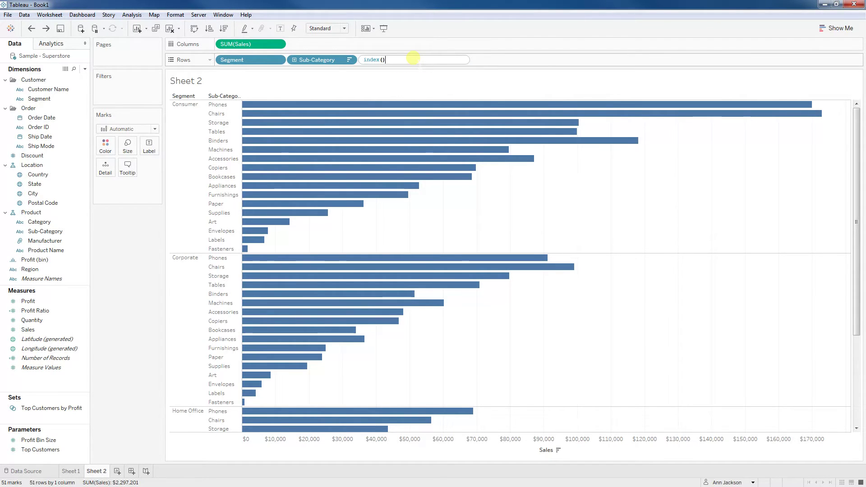
key(Return)
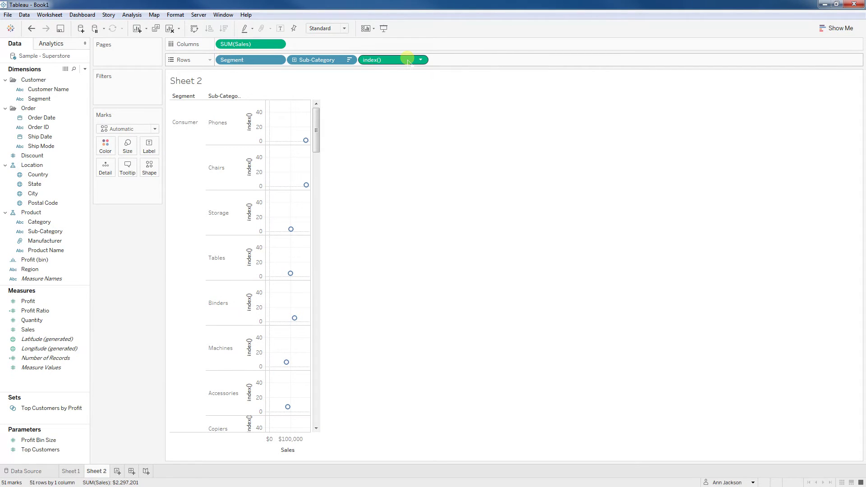
right_click(407, 61)
click(427, 136)
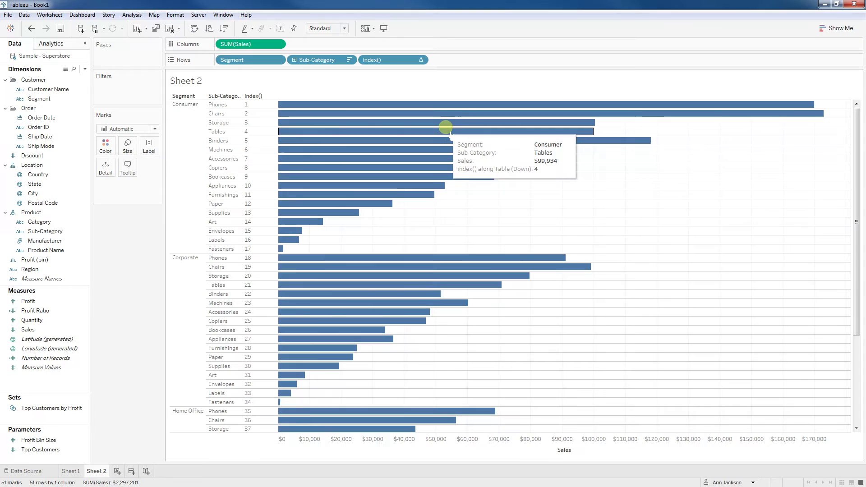
mouse_move(407, 144)
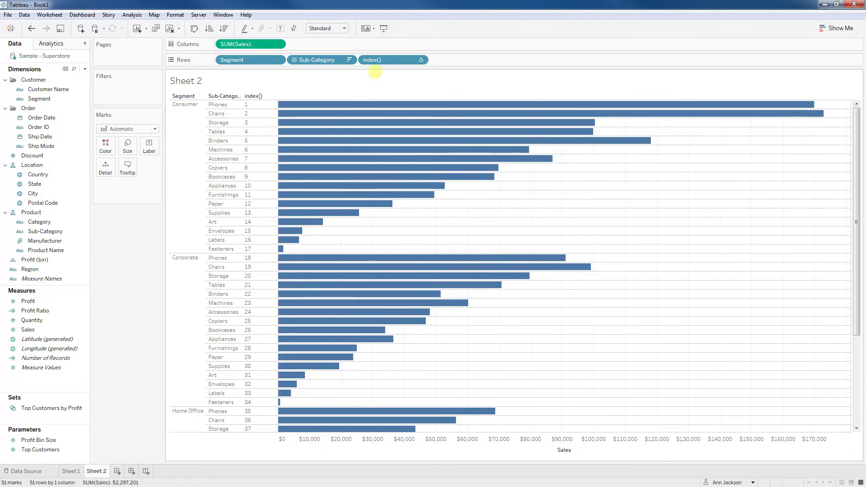
- Set index() to Specific Dimensions, restarting every Segment, custom-sorted by Sum of Sales descending
right_click(379, 60)
click(415, 208)
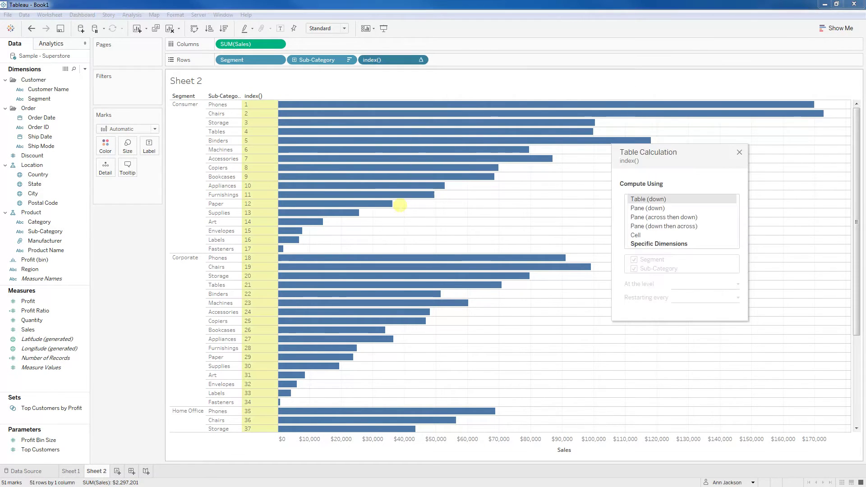
click(638, 244)
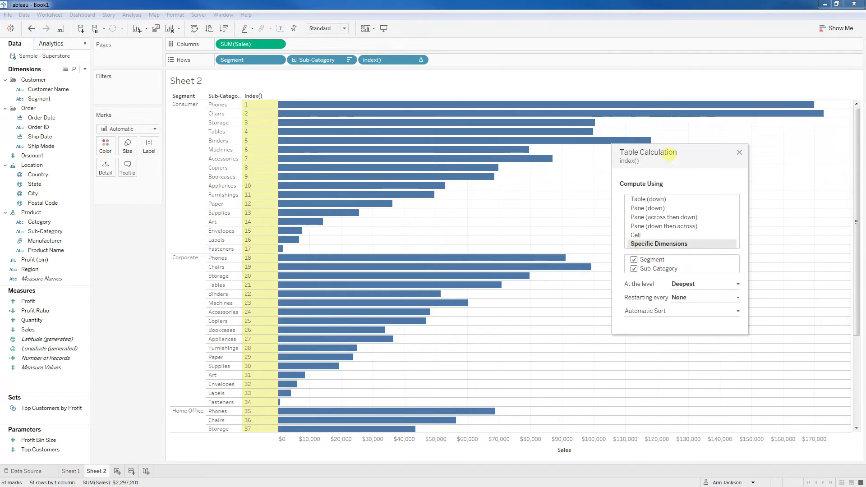
drag(669, 151, 655, 92)
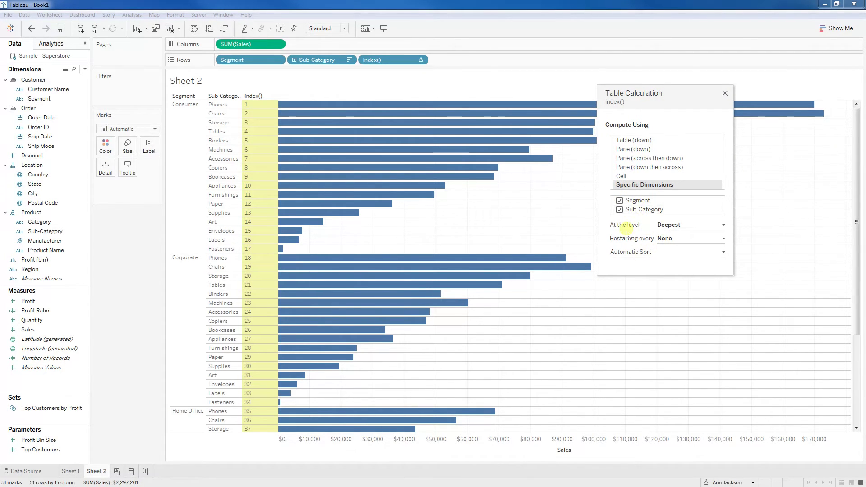
click(663, 238)
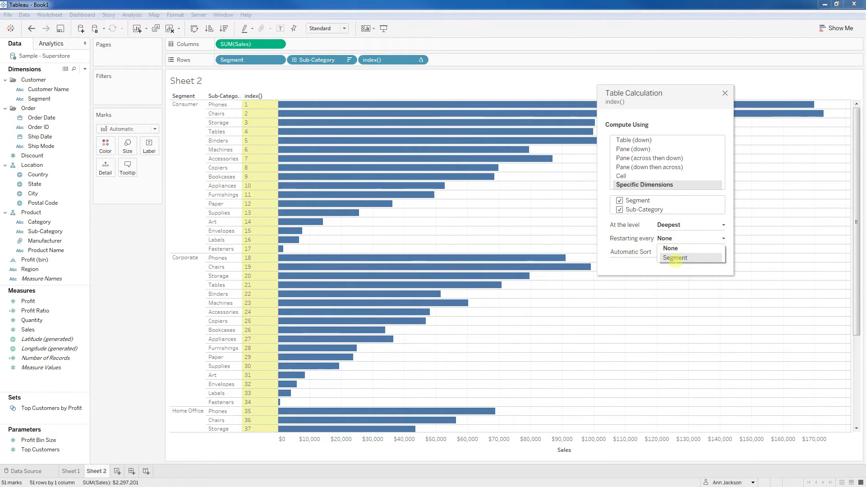
click(675, 259)
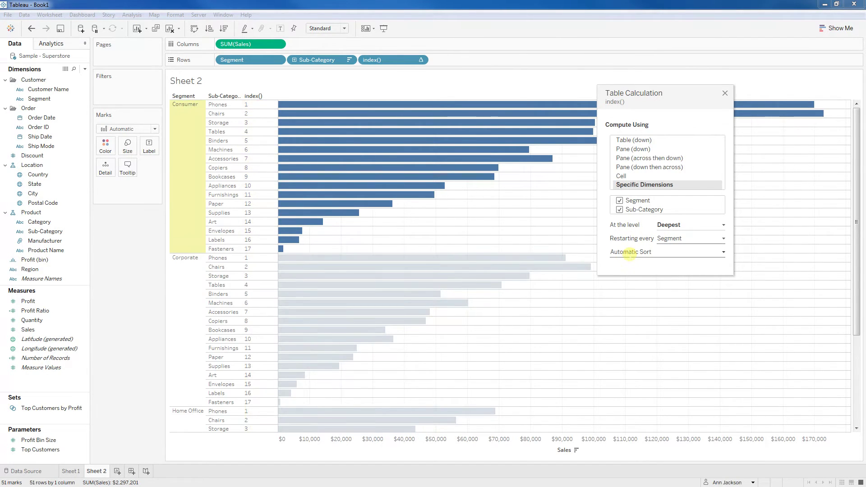
click(630, 253)
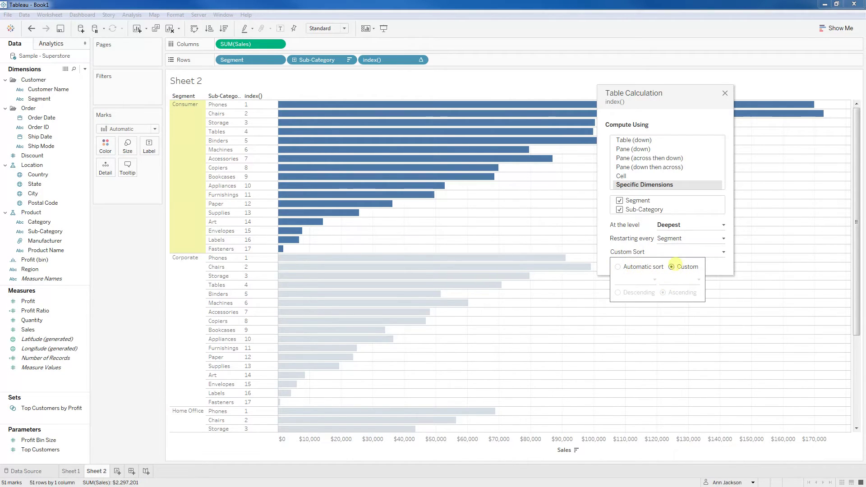
click(654, 279)
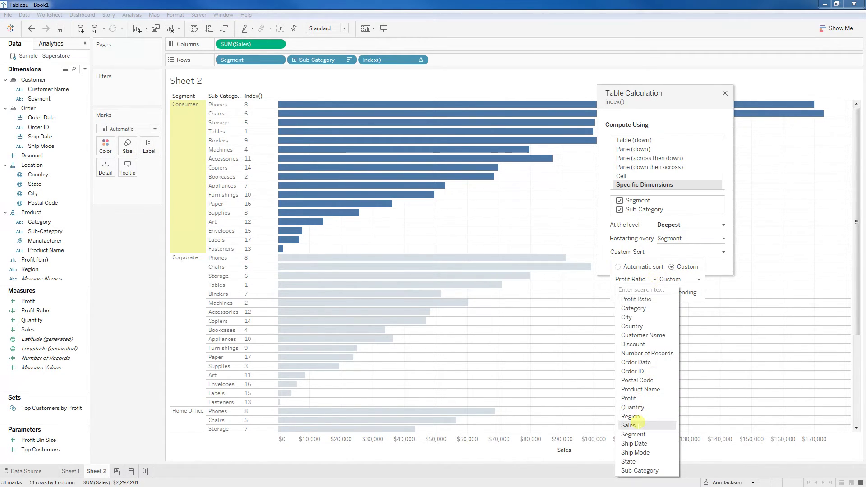
click(628, 425)
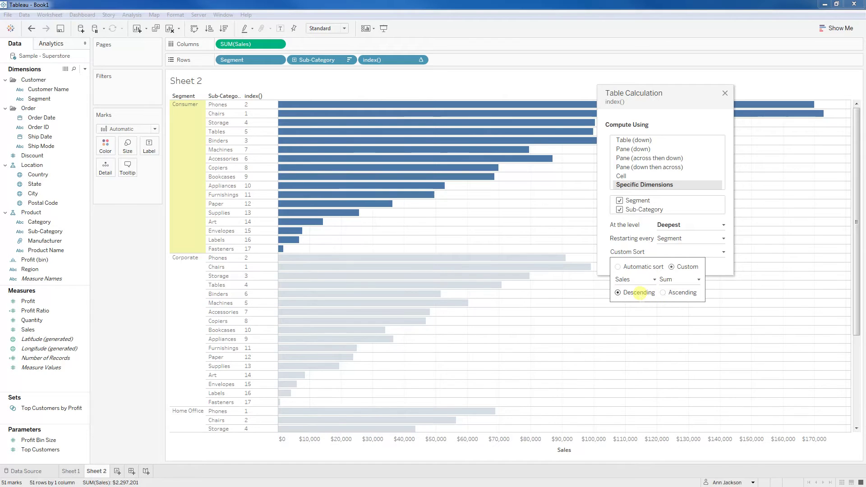
click(711, 264)
click(724, 93)
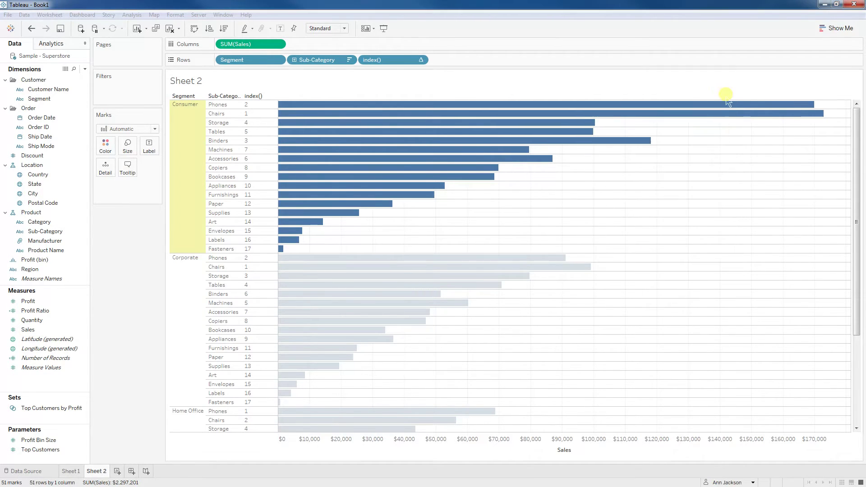
- Move the index() pill between Segment and Sub-Category on the Rows shelf
drag(392, 60, 294, 60)
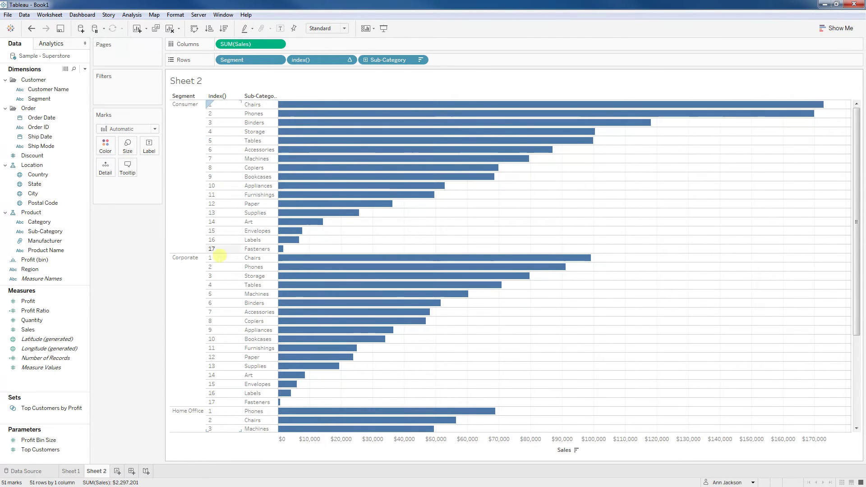
mouse_move(348, 296)
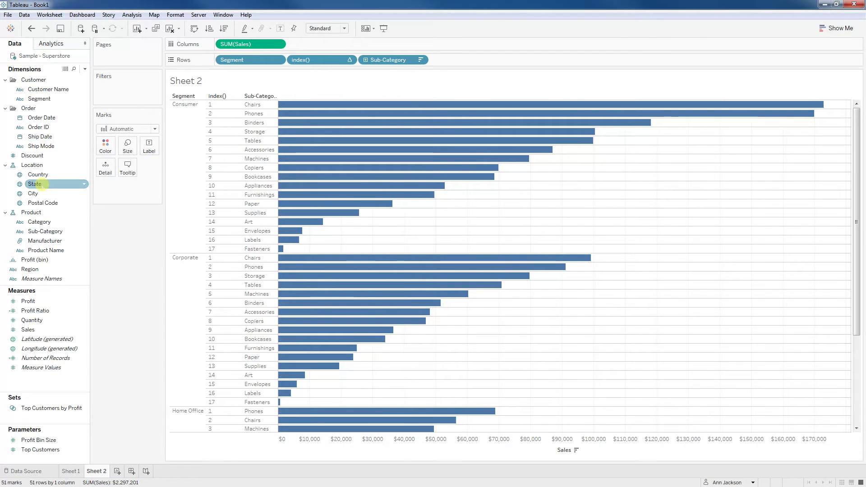
- Put Discount on Color so each Sales bar splits into discount-coloured pieces
drag(41, 185, 99, 147)
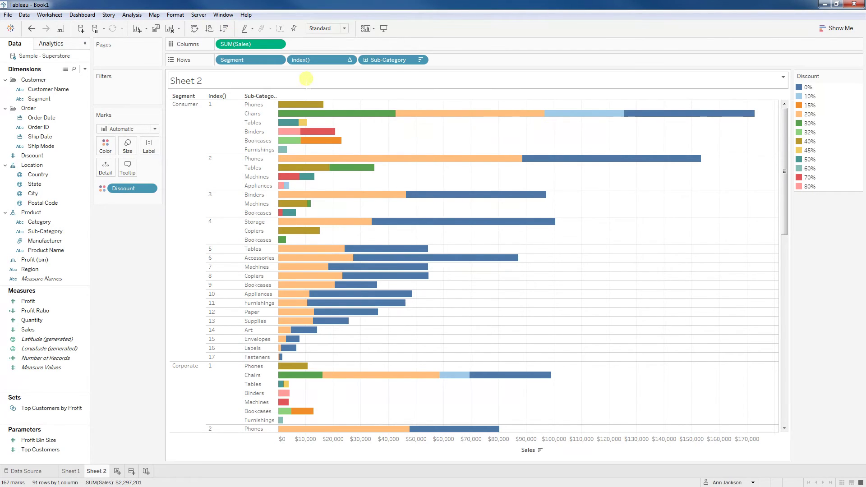
- Open Edit Table Calculation for index() and move the dialog off the chart
right_click(312, 61)
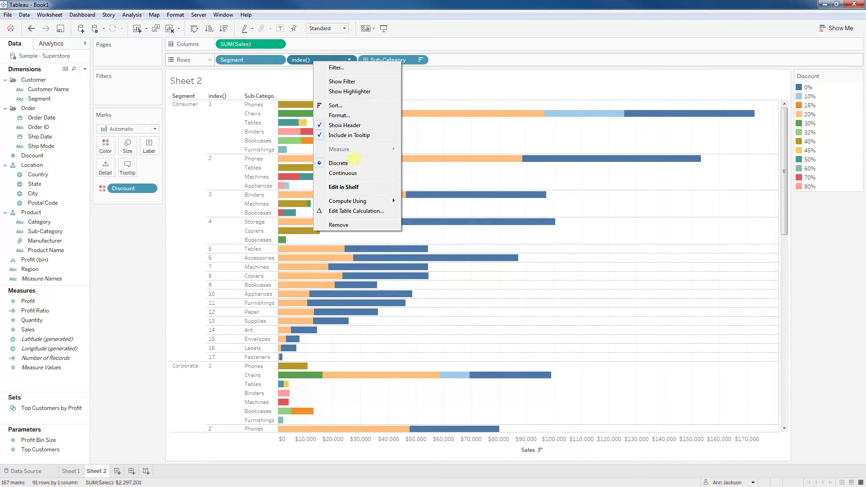
click(354, 211)
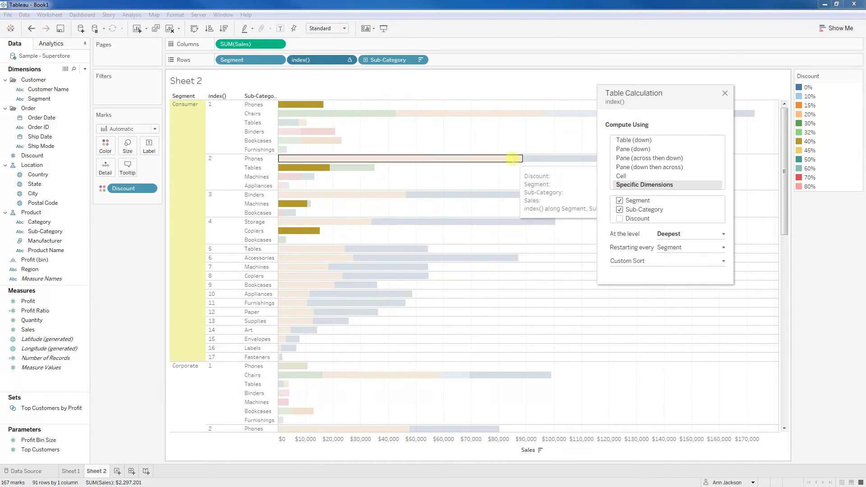
drag(644, 95, 608, 86)
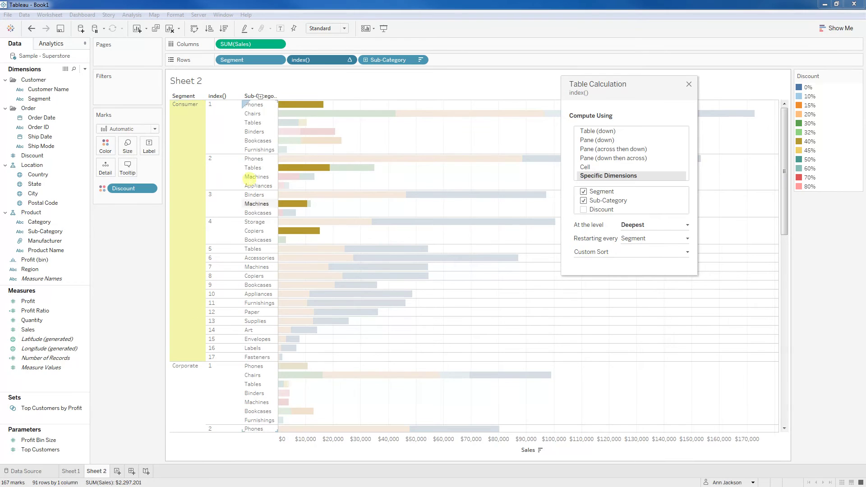
mouse_move(292, 104)
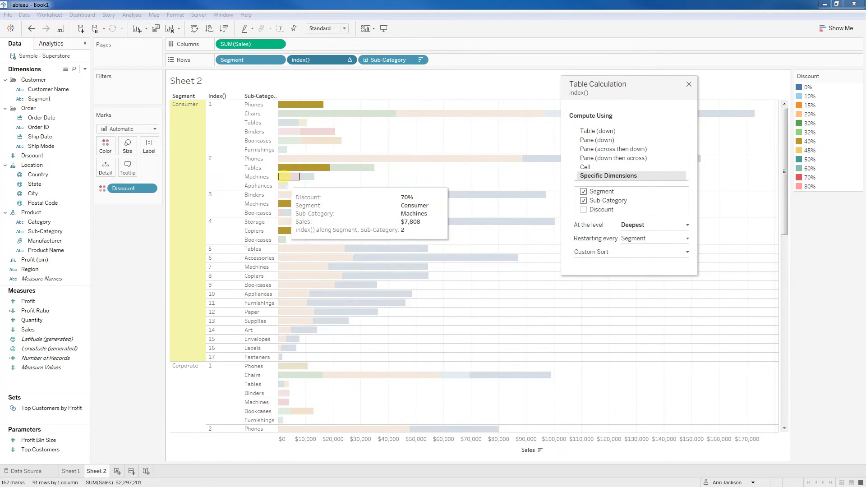
mouse_move(287, 204)
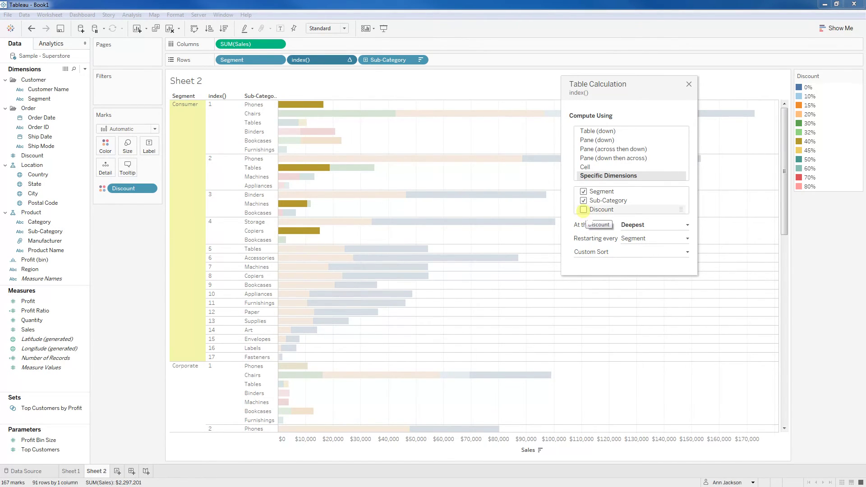
- Tick Discount under Specific Dimensions, then move the dialog out of the way
click(583, 209)
drag(609, 84, 676, 211)
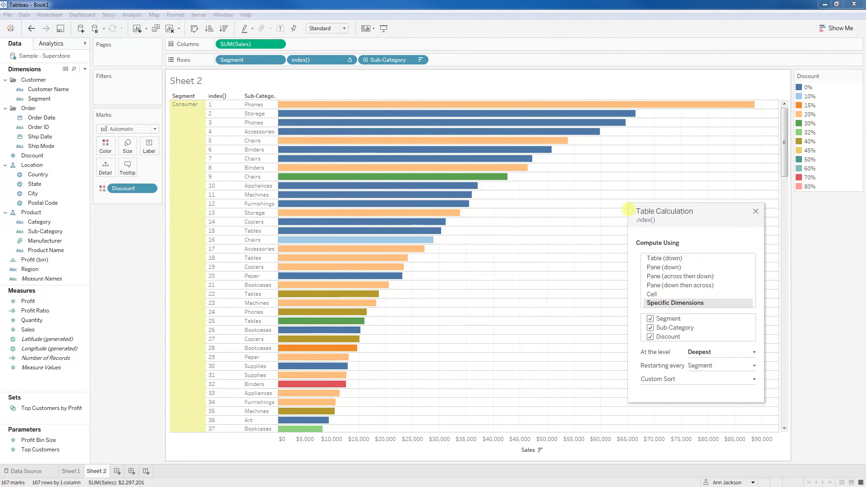
drag(666, 212, 647, 137)
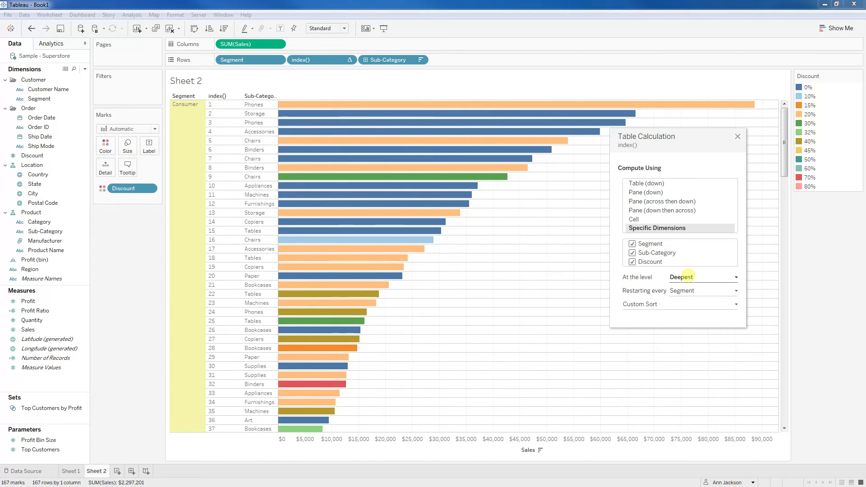
- Compute index() at the Sub-Category level so each Segment is numbered 1–17 again
click(682, 276)
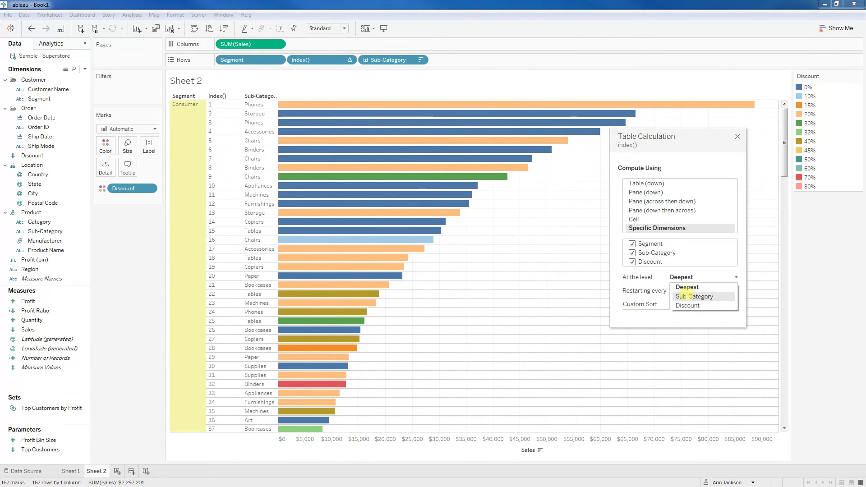
click(692, 296)
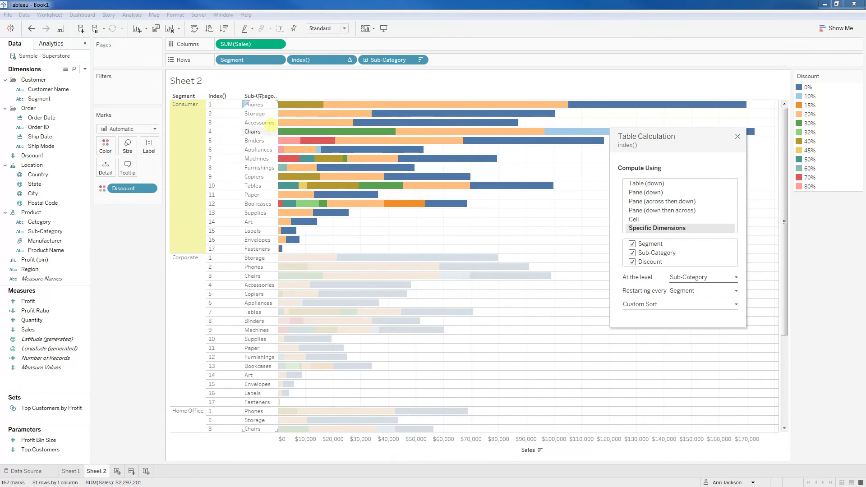
click(225, 113)
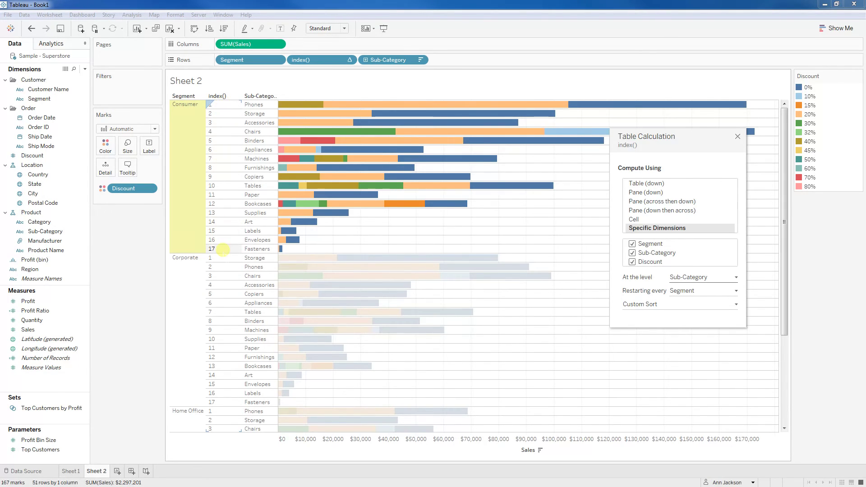
click(251, 102)
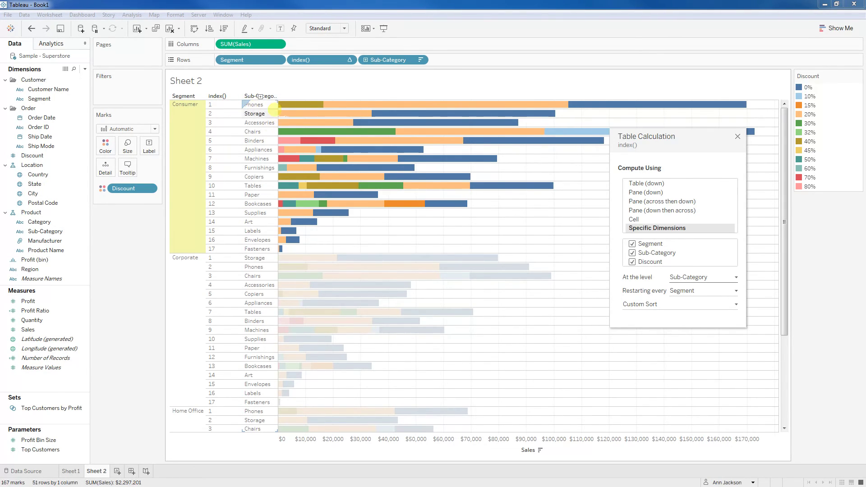
- Move the table calculation settings aside, check Custom Sort, and close the settings
mouse_move(635, 101)
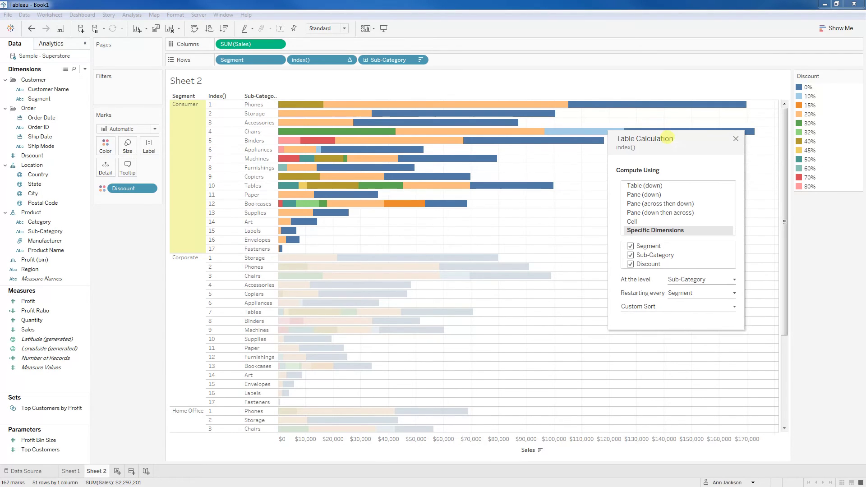
drag(670, 136, 636, 168)
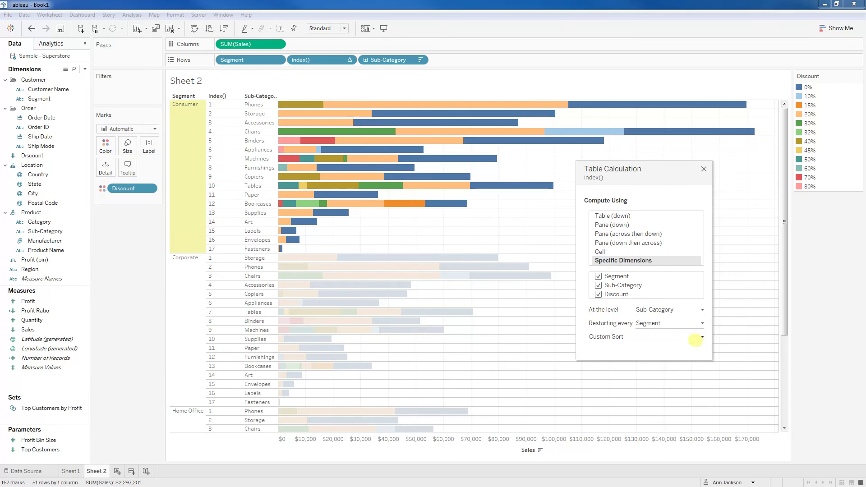
click(696, 339)
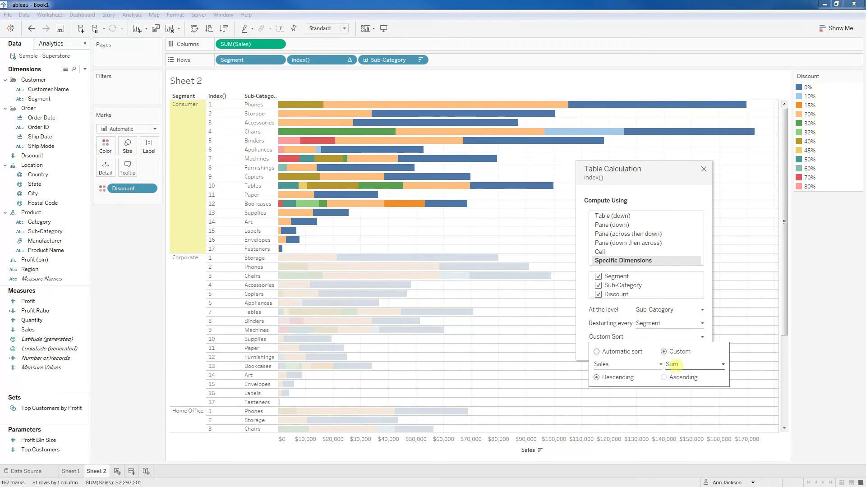
click(708, 333)
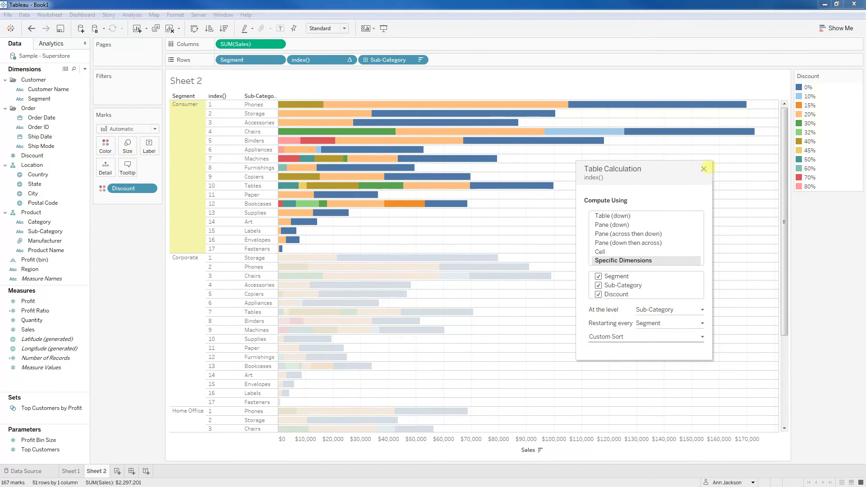
click(704, 169)
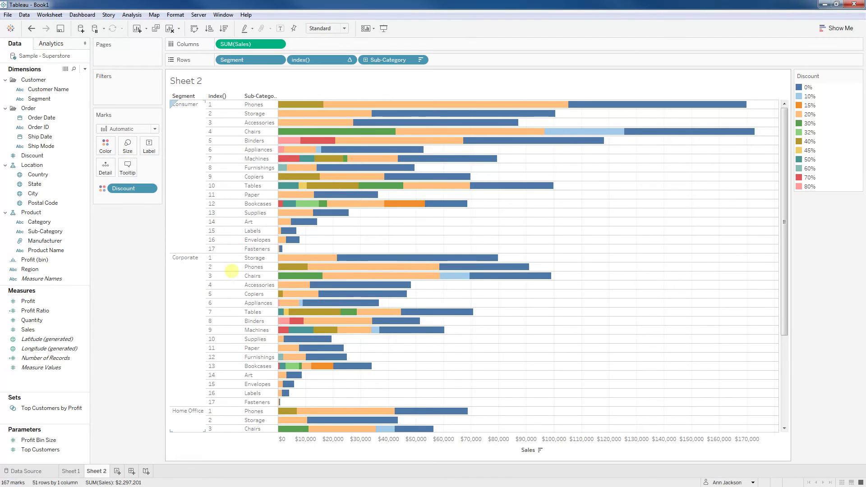
click(46, 330)
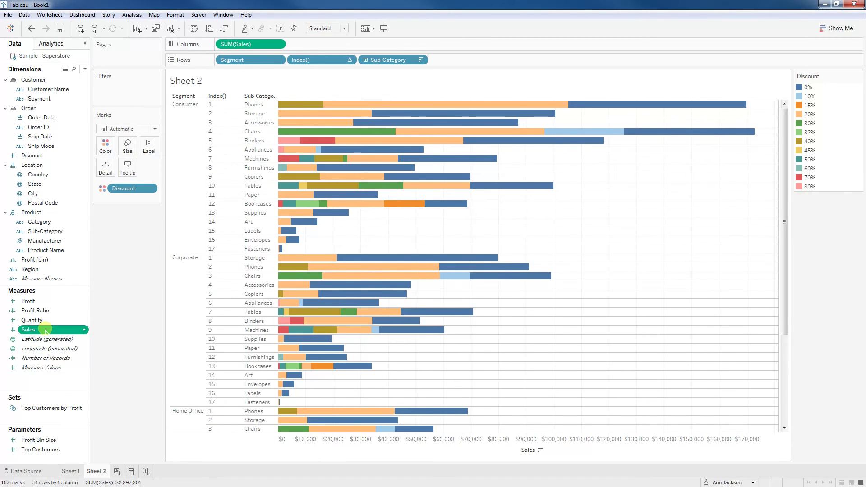
- Create a calculated field from Sales named 'Sales without Discount' with formula {EXCLUDE [Discount]: SUM([Sales])}
right_click(46, 330)
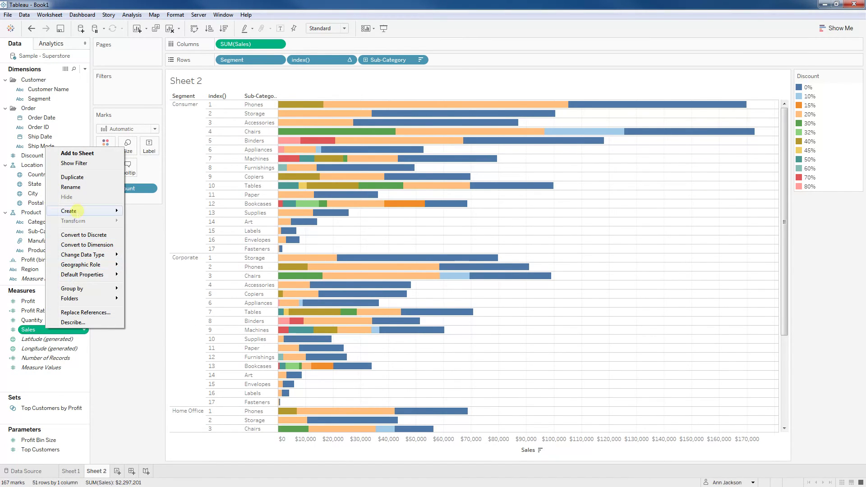
mouse_move(68, 212)
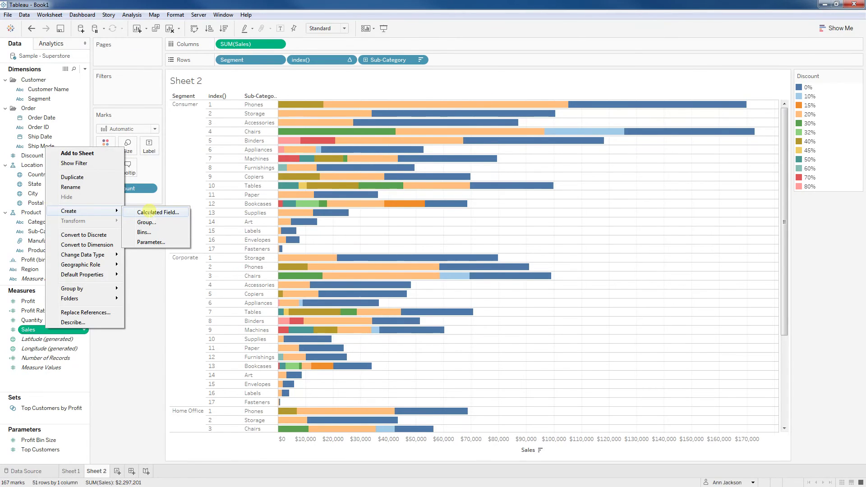
click(149, 212)
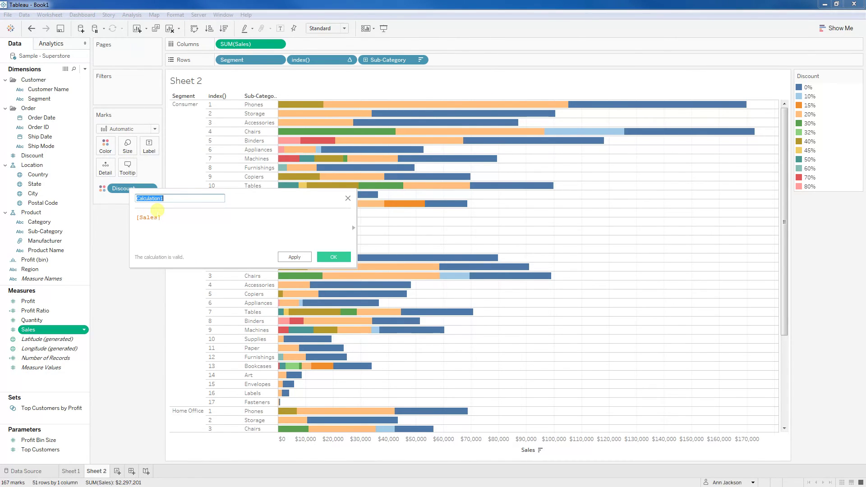
text(Sales without Discount)
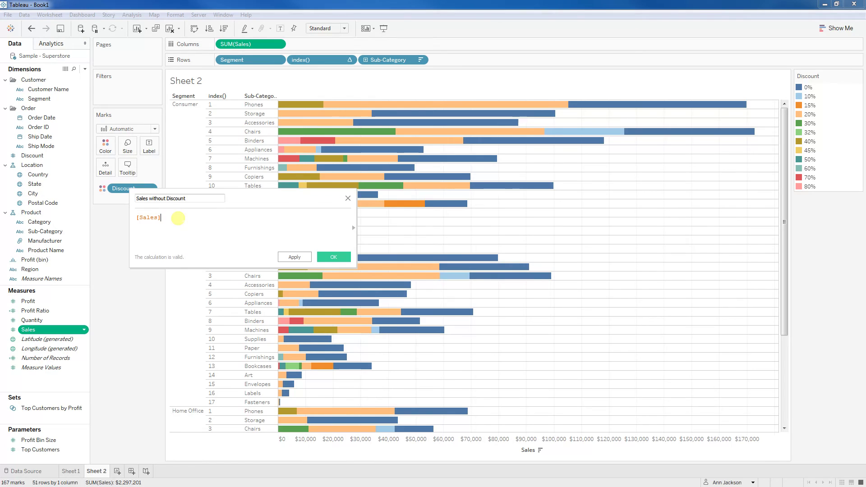
text({EXCLUDE )
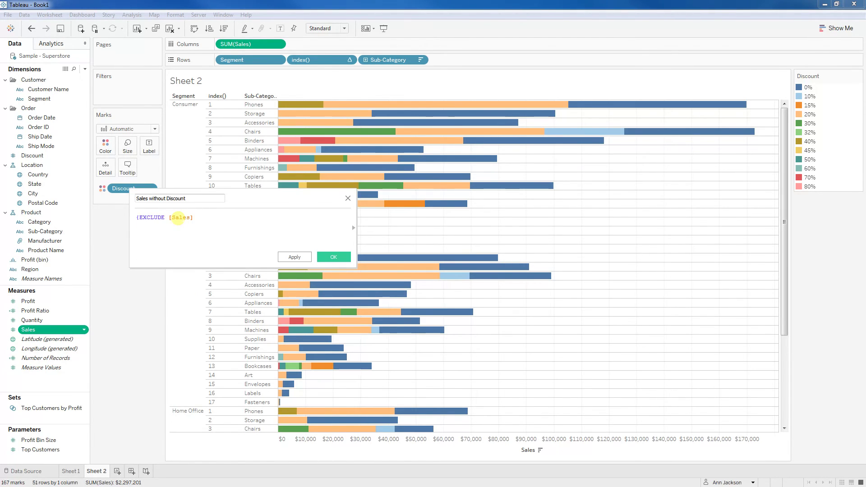
text([Disc)
key(Return)
text(: su)
text(m)
key(Return)
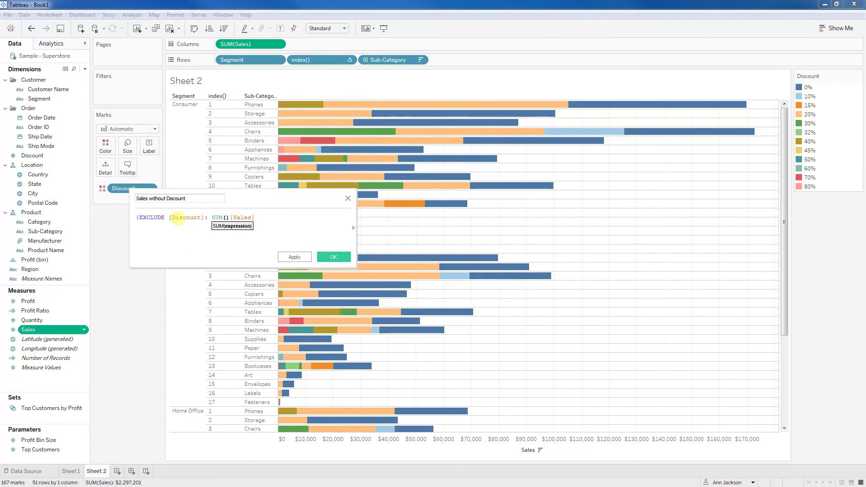
key(Delete)
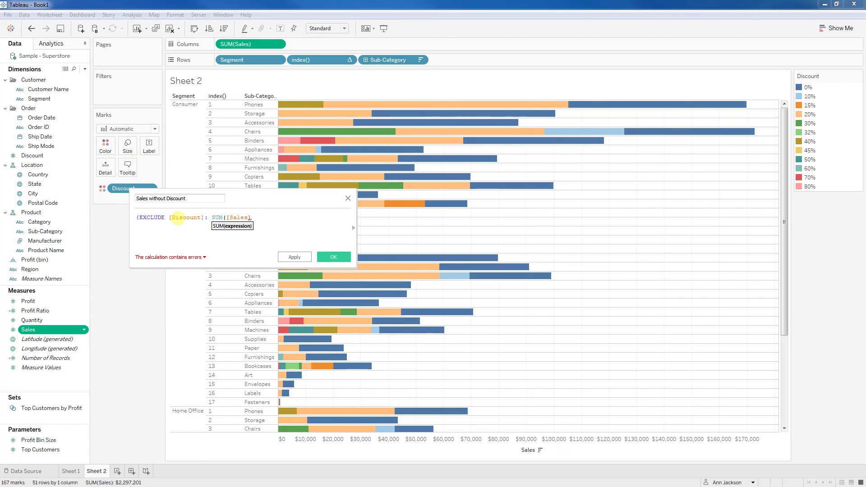
text()})
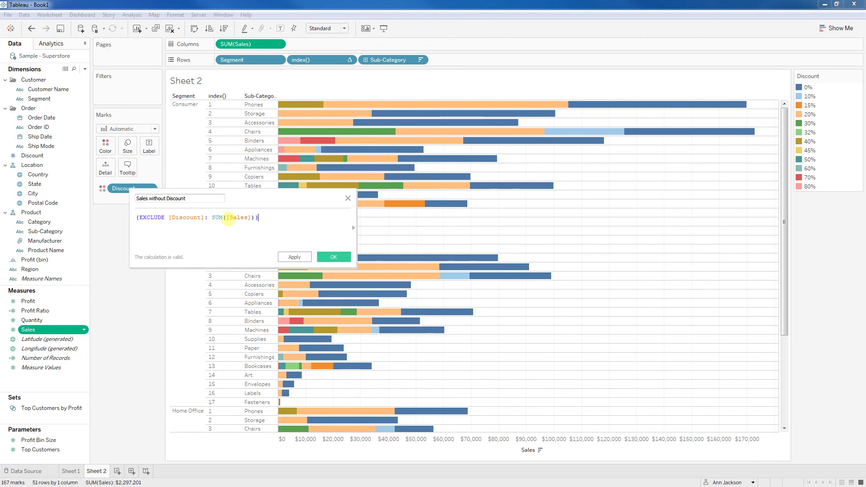
click(333, 257)
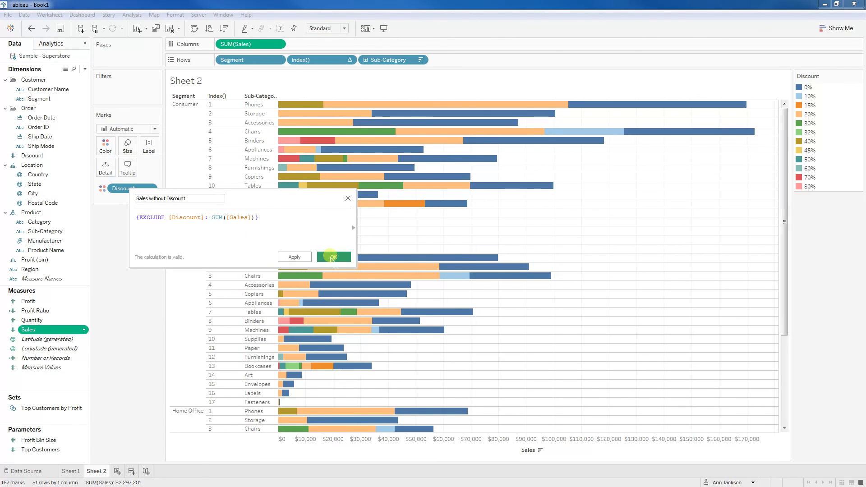
- Custom-sort index() by summed Sales without Discount, descending, so Chairs ranks 1 in Consumer
click(39, 339)
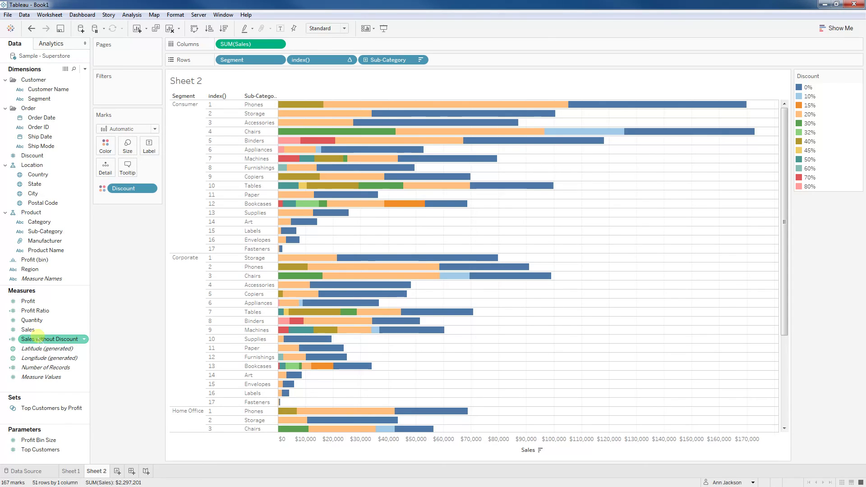
click(349, 60)
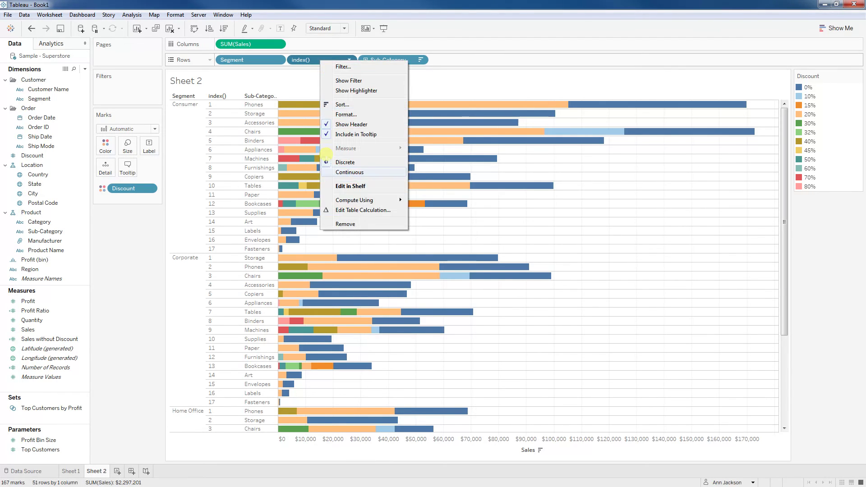
click(363, 210)
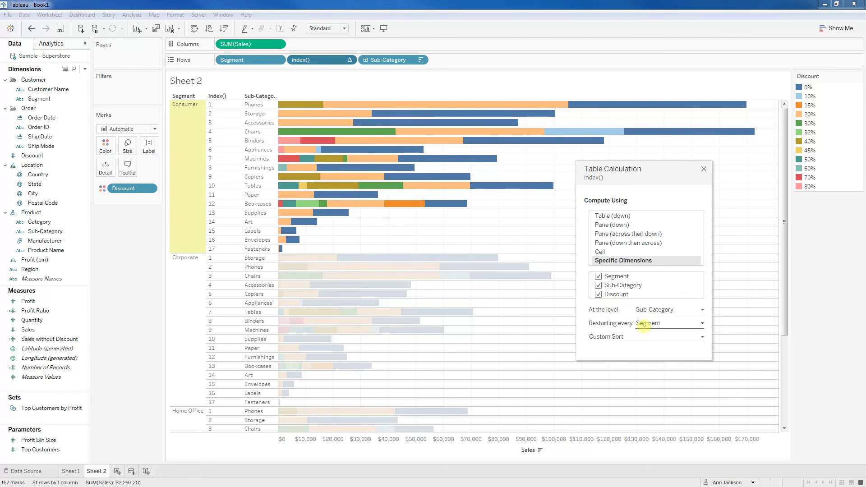
click(640, 336)
click(631, 364)
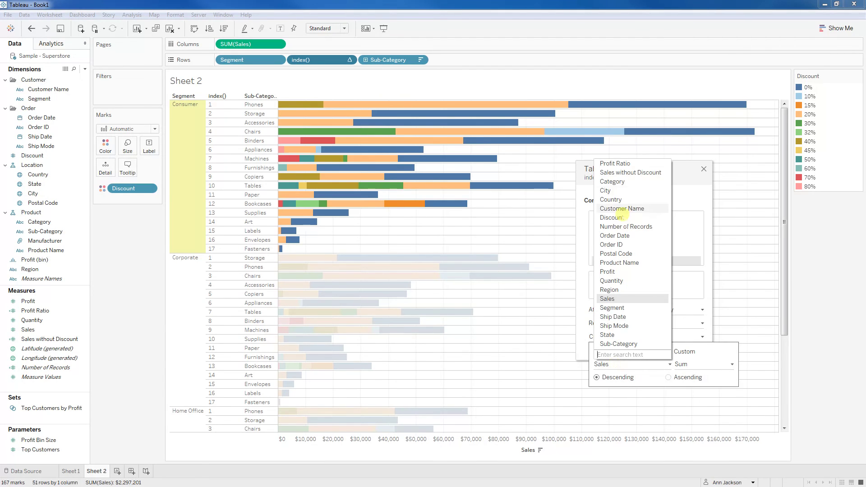
click(616, 172)
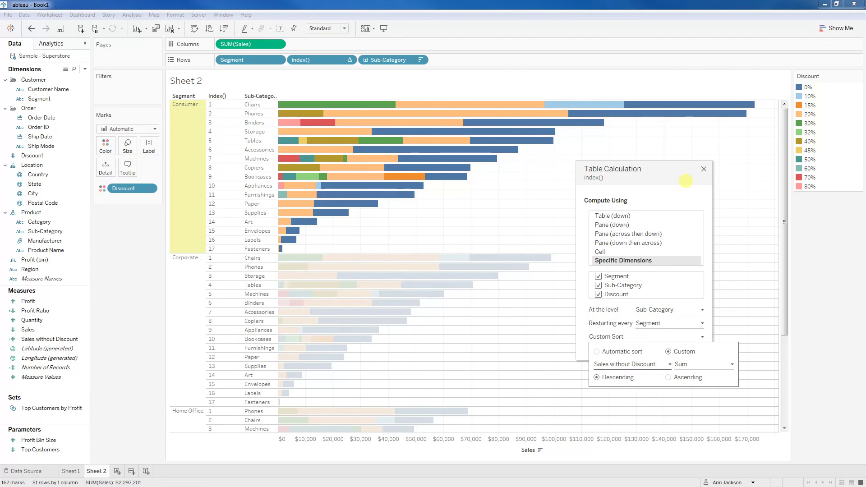
click(689, 178)
click(702, 169)
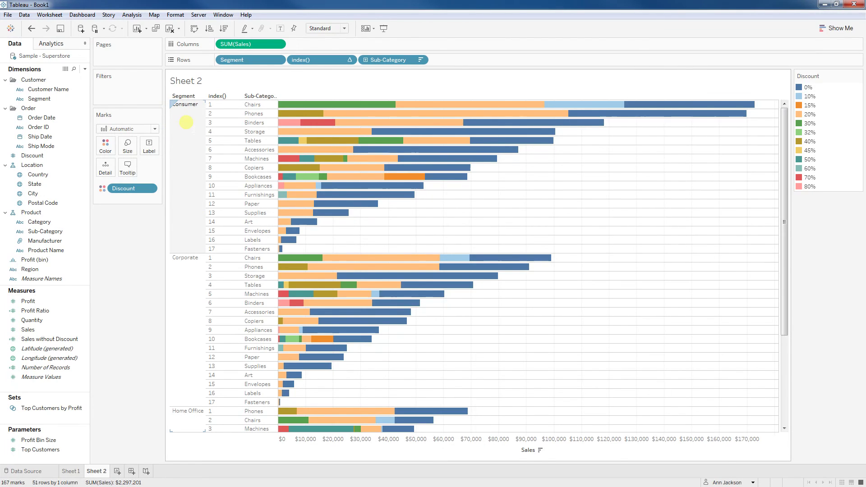
mouse_move(428, 106)
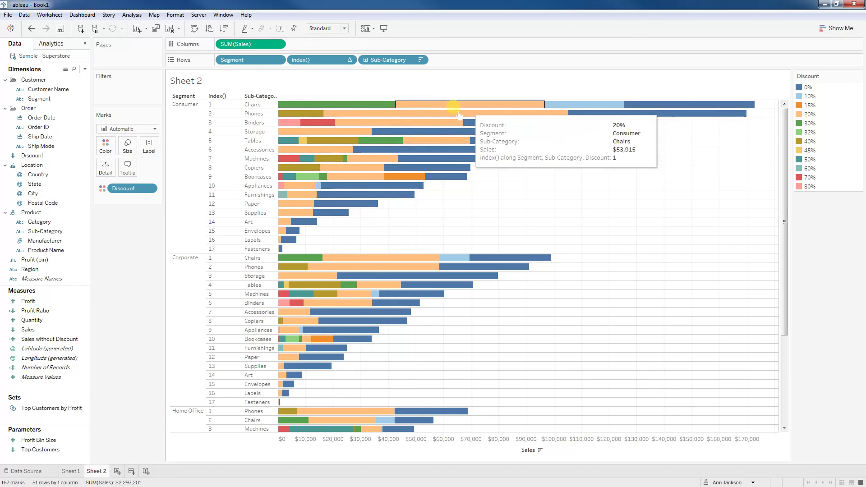